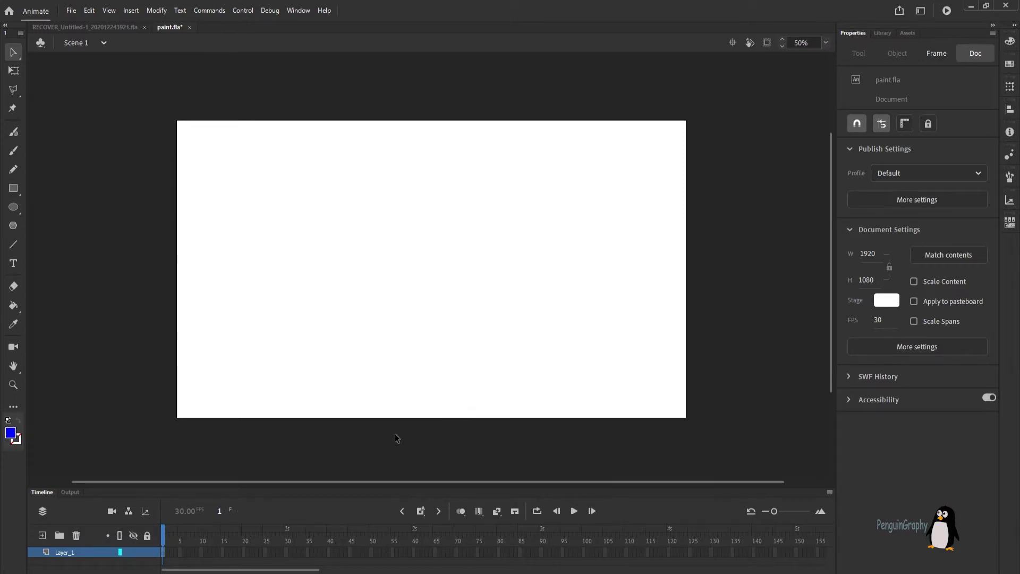
With the Classic Brush, paint tapered blue flicks at lower left, a mid-right stroke, and a looping S.
click(13, 150)
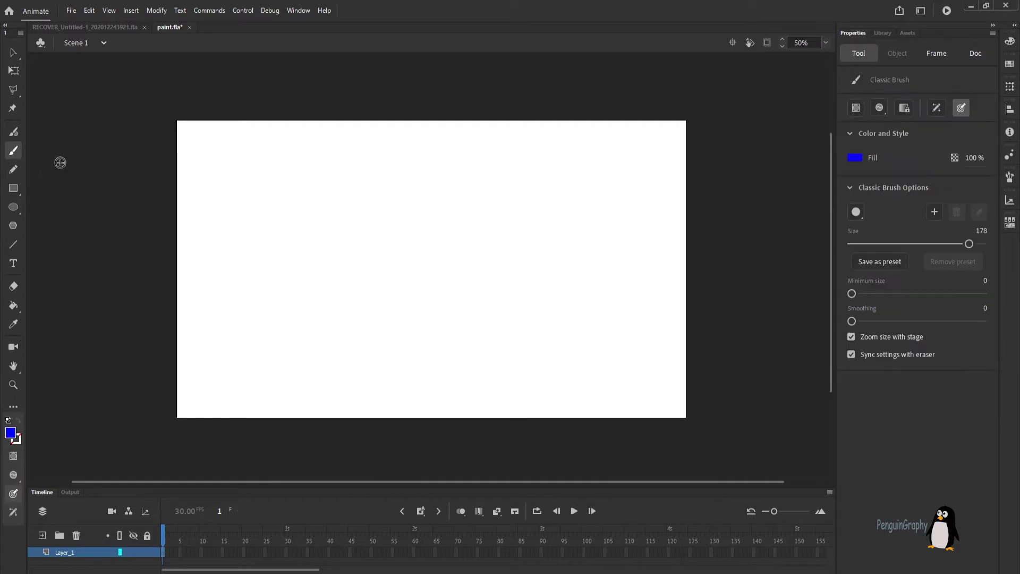
drag(256, 423, 263, 372)
mouse_move(289, 445)
mouse_down()
mouse_move(306, 345)
mouse_move(327, 327)
mouse_up()
mouse_move(316, 451)
mouse_down()
mouse_move(344, 353)
mouse_move(392, 339)
mouse_move(395, 365)
mouse_up()
mouse_move(362, 457)
mouse_down()
mouse_move(415, 365)
mouse_move(496, 271)
mouse_up()
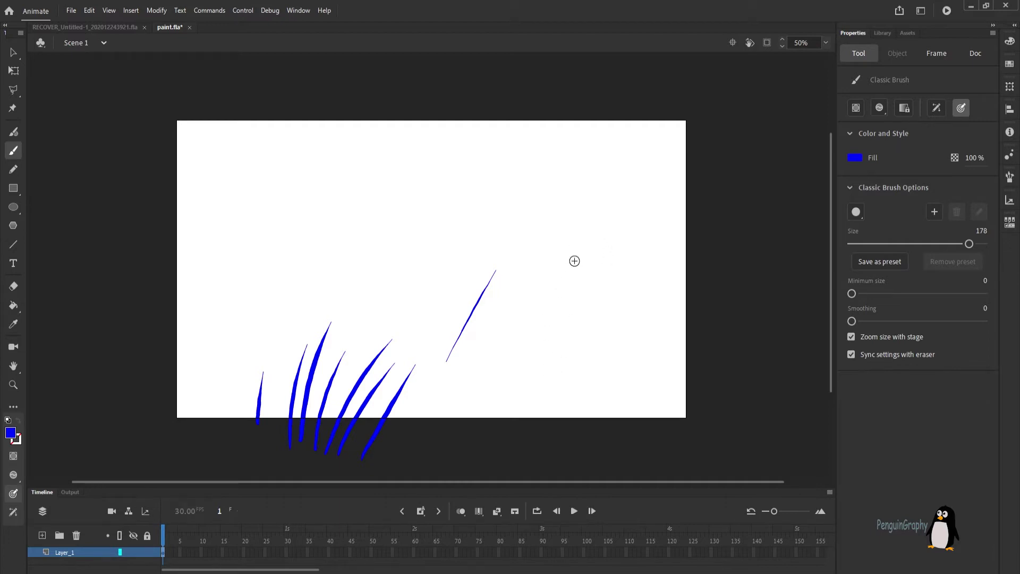
drag(561, 237, 628, 296)
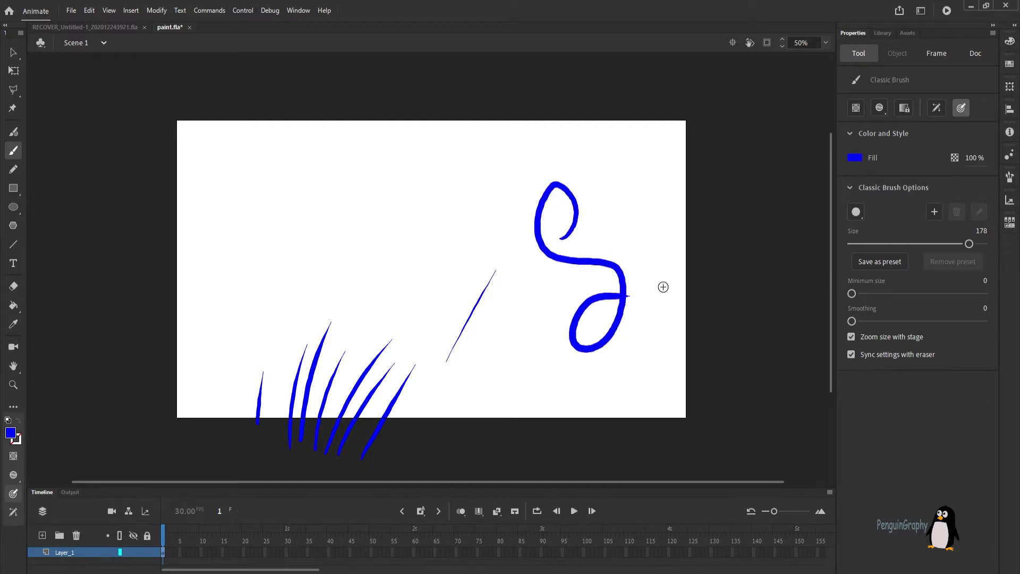
Turn off Use Pressure and paint two thick diagonal bars and a large zigzag blob.
click(962, 113)
click(963, 109)
drag(395, 219, 518, 168)
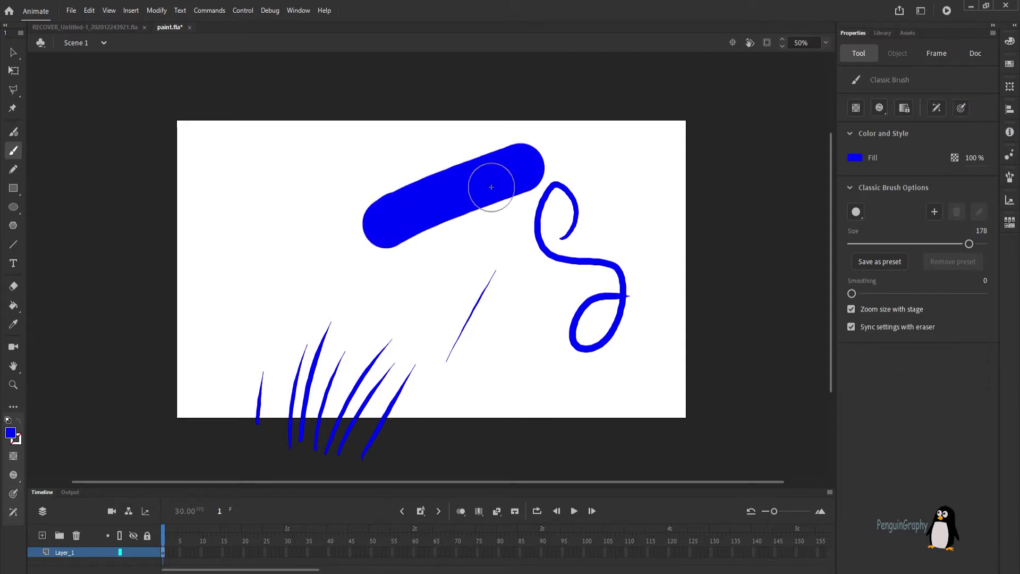
drag(395, 298, 551, 209)
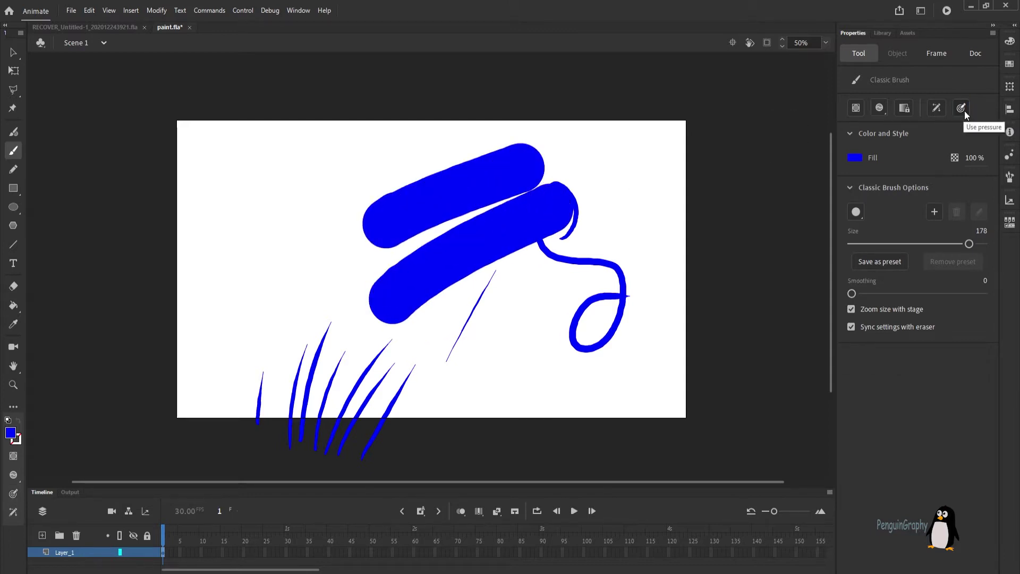
click(219, 255)
mouse_move(218, 256)
mouse_down()
mouse_move(239, 288)
mouse_move(324, 209)
mouse_up()
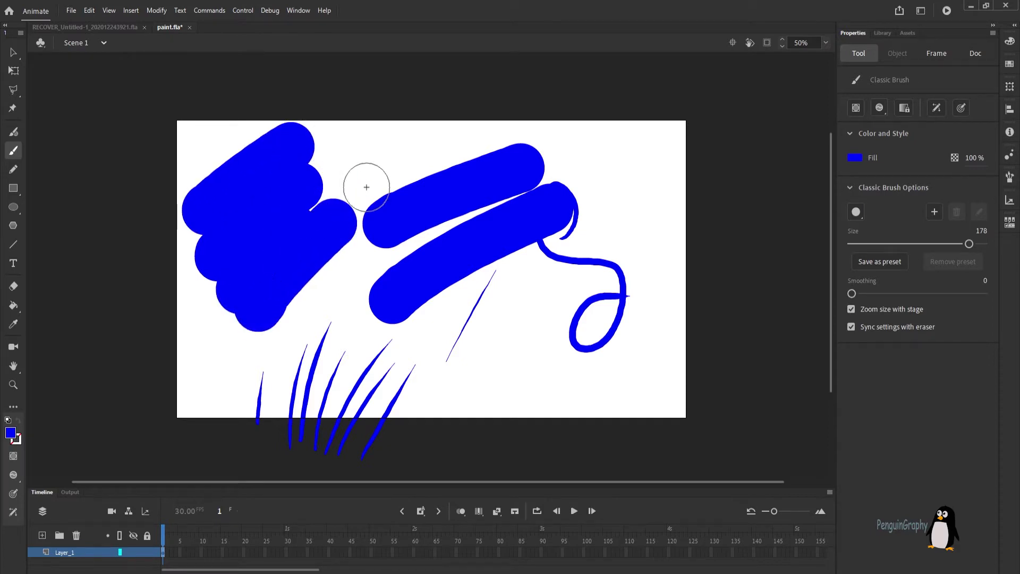
Turn Use Pressure back on and draw thin S-curves and an arrowhead on the right.
click(961, 108)
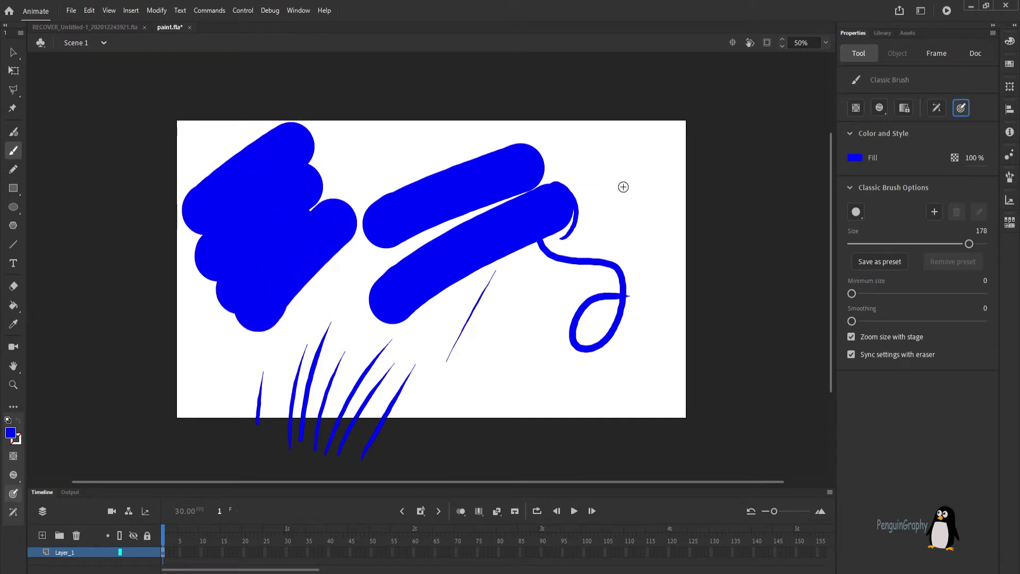
mouse_move(625, 185)
mouse_down()
mouse_move(649, 229)
mouse_move(640, 273)
mouse_up()
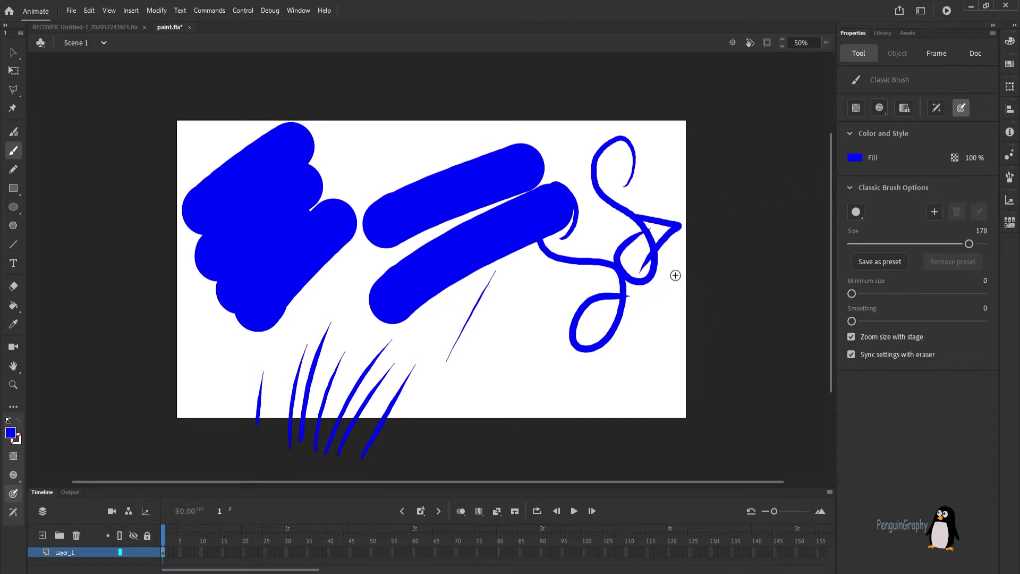
drag(484, 396, 585, 360)
drag(528, 343, 562, 409)
drag(498, 375, 518, 409)
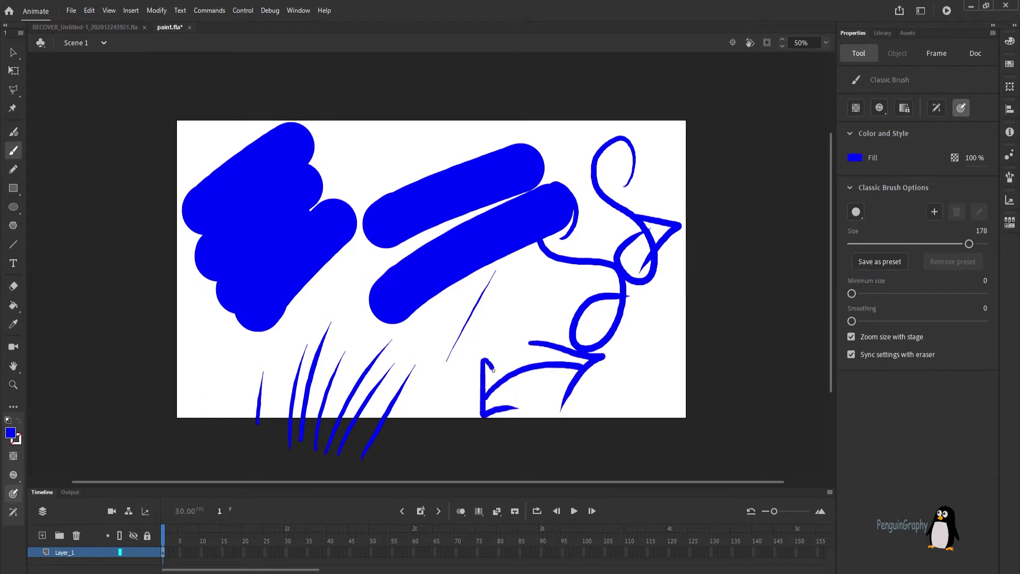
drag(528, 340, 569, 412)
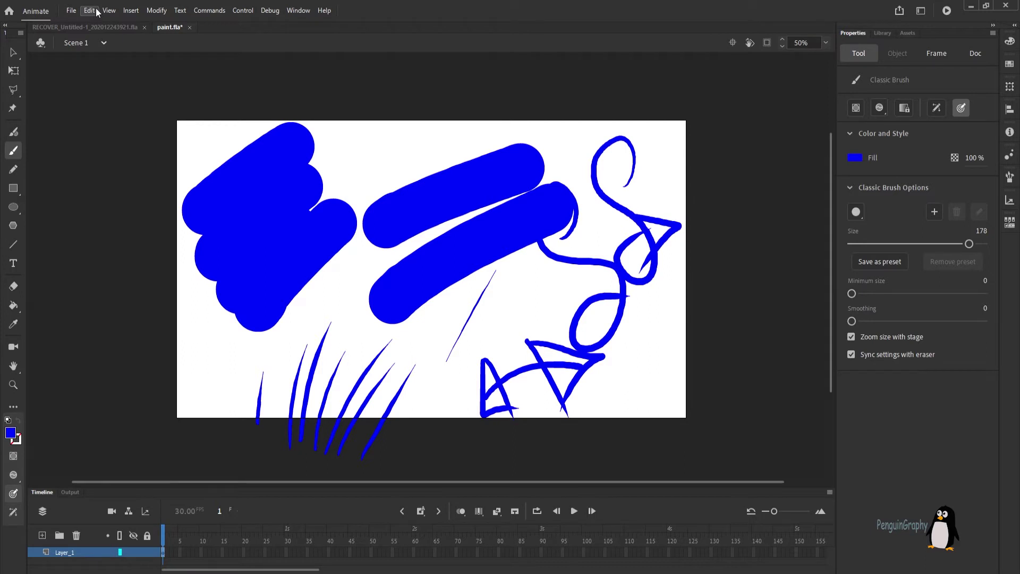
Dismiss the Edit menu unchanged, then add a thin curl and a stroke along the stage's top.
click(93, 10)
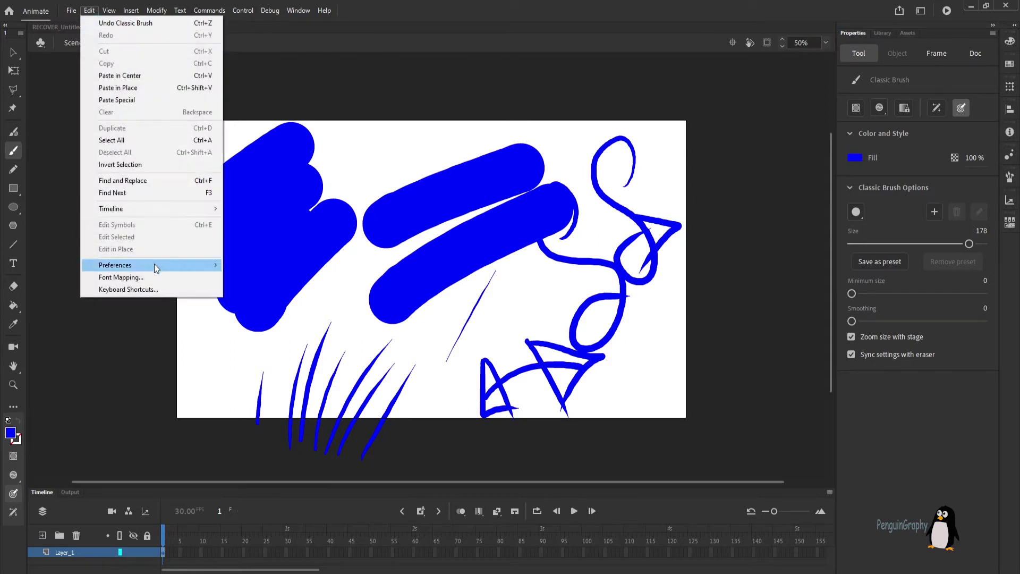
click(352, 164)
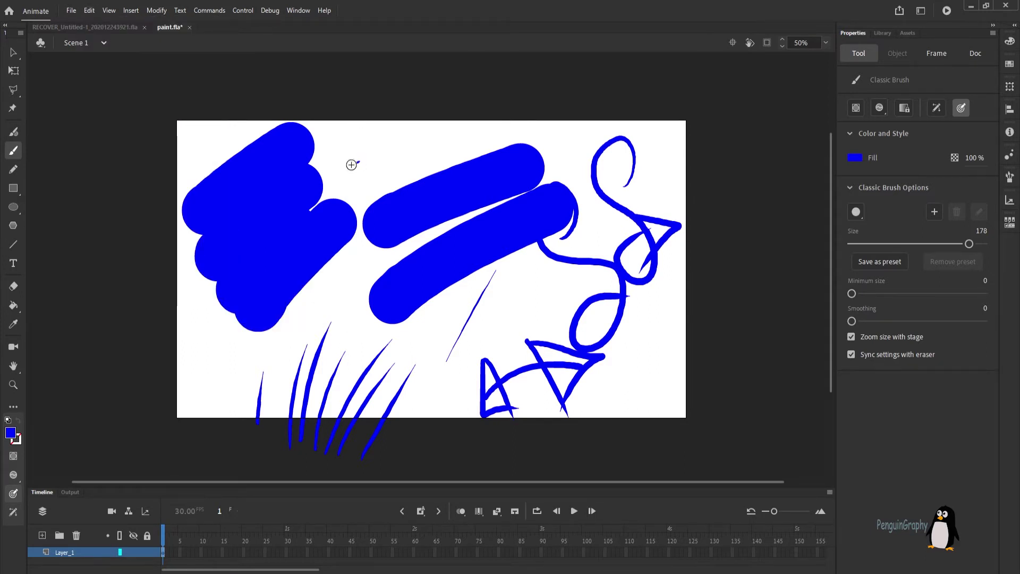
drag(430, 89, 414, 180)
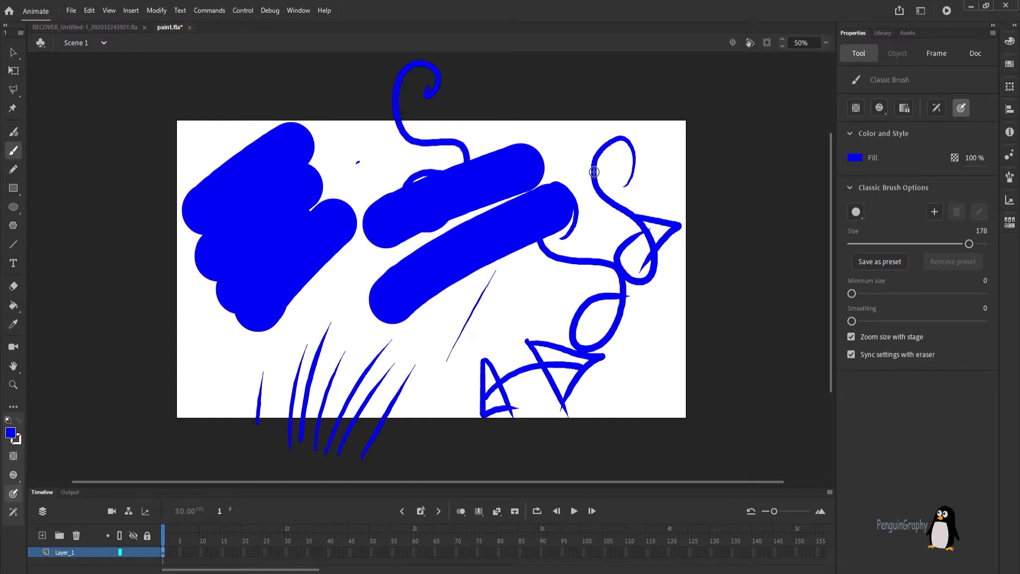
drag(536, 139, 611, 126)
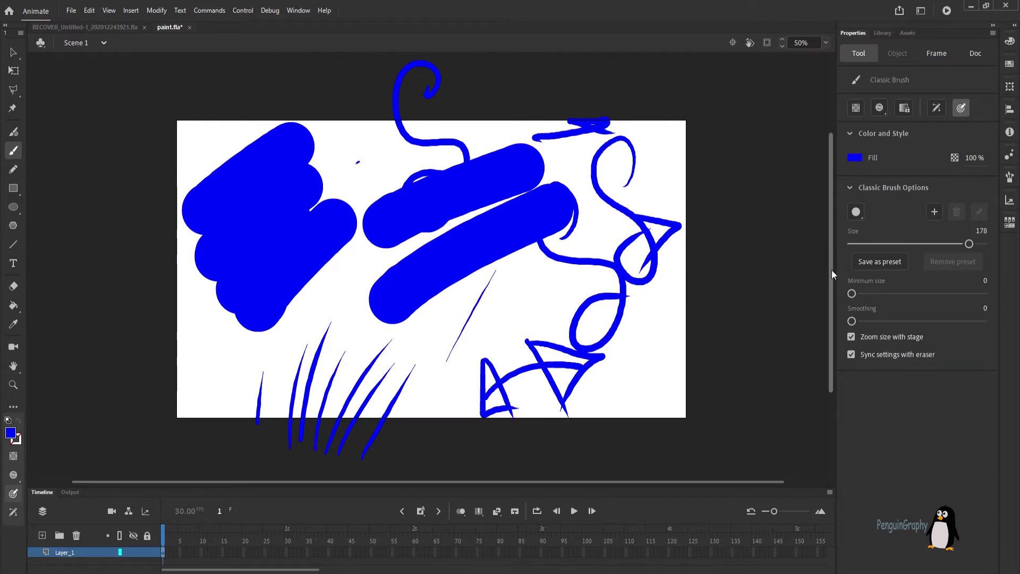
Enlarge the brush to about 195 and draw long vertical strokes on the right.
mouse_move(969, 244)
mouse_down()
mouse_move(886, 244)
mouse_move(981, 244)
mouse_up()
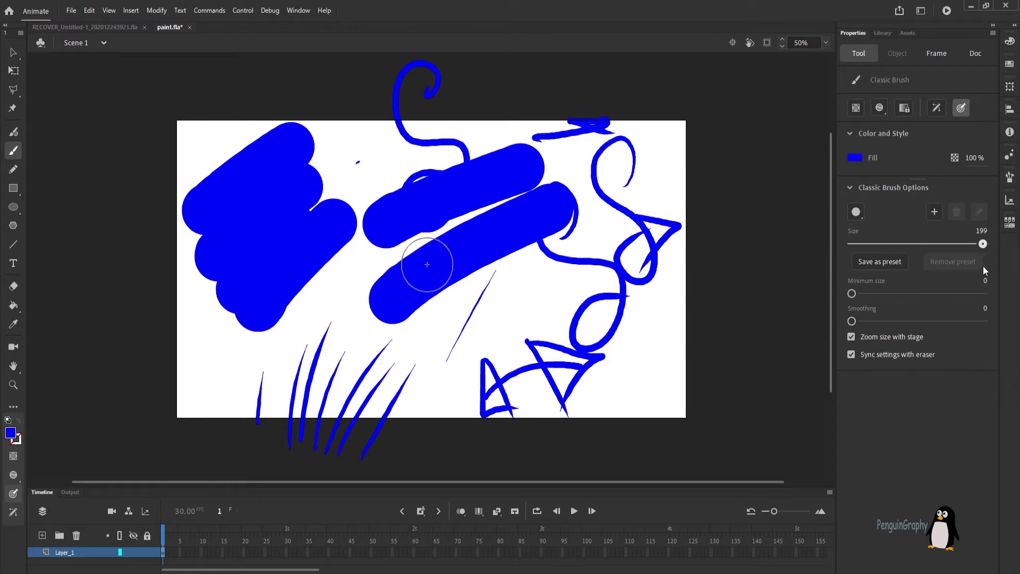
drag(641, 238, 618, 475)
drag(670, 227, 649, 475)
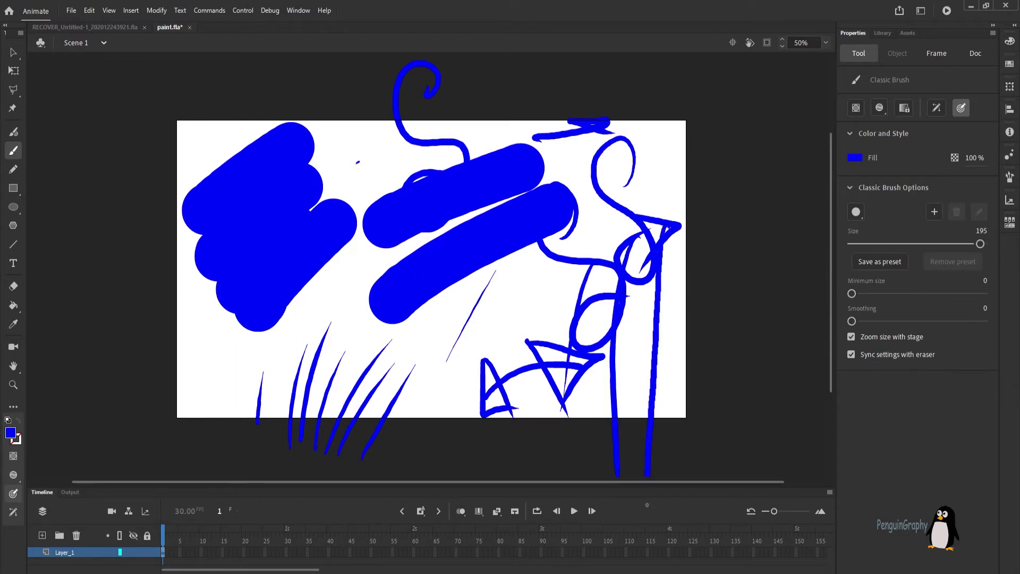
mouse_move(594, 226)
mouse_down()
mouse_move(566, 290)
mouse_move(556, 427)
mouse_up()
Layer thin vertical strokes down the right side, then toggle pressure and sweep a stroke up-right.
drag(599, 184, 586, 255)
drag(631, 149, 618, 252)
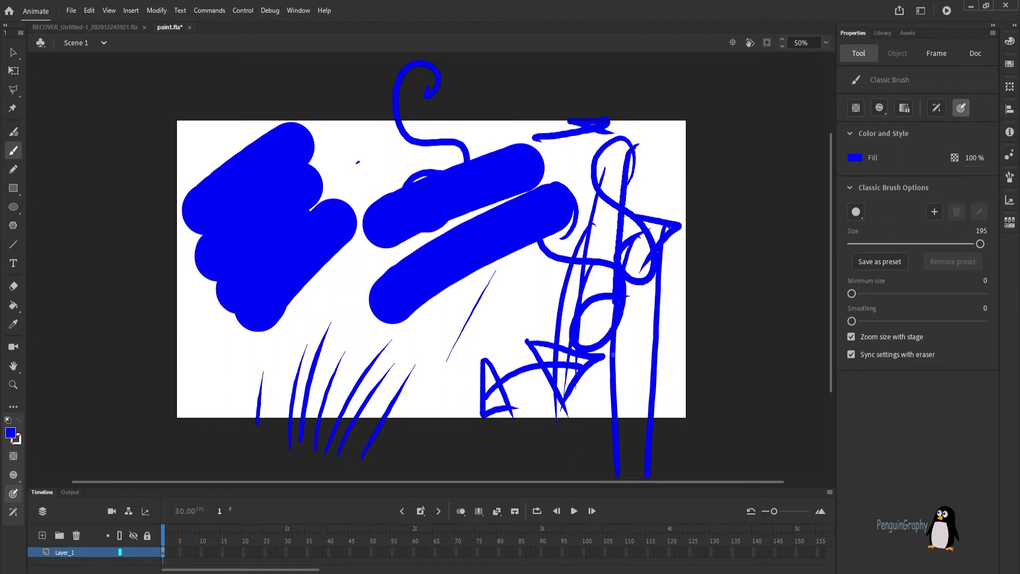
mouse_move(614, 163)
mouse_down()
mouse_move(604, 260)
mouse_move(626, 239)
mouse_up()
mouse_move(648, 170)
mouse_down()
mouse_move(648, 331)
mouse_move(676, 342)
mouse_up()
mouse_move(640, 152)
mouse_down()
mouse_move(637, 277)
mouse_move(665, 352)
mouse_up()
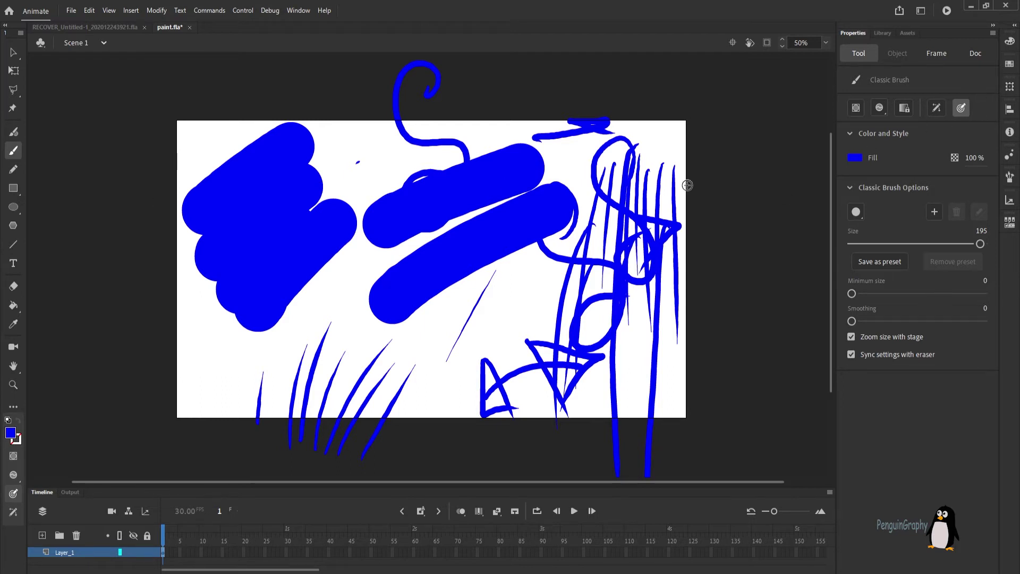
click(956, 113)
drag(462, 344, 686, 239)
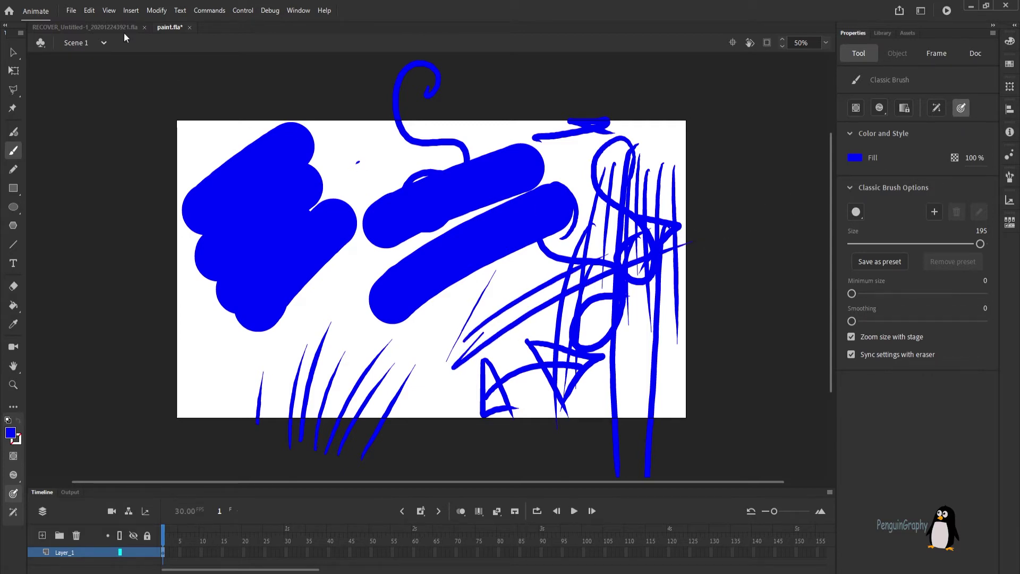
Open Edit > Preferences and show the Drawing category with its tablet input option.
click(89, 12)
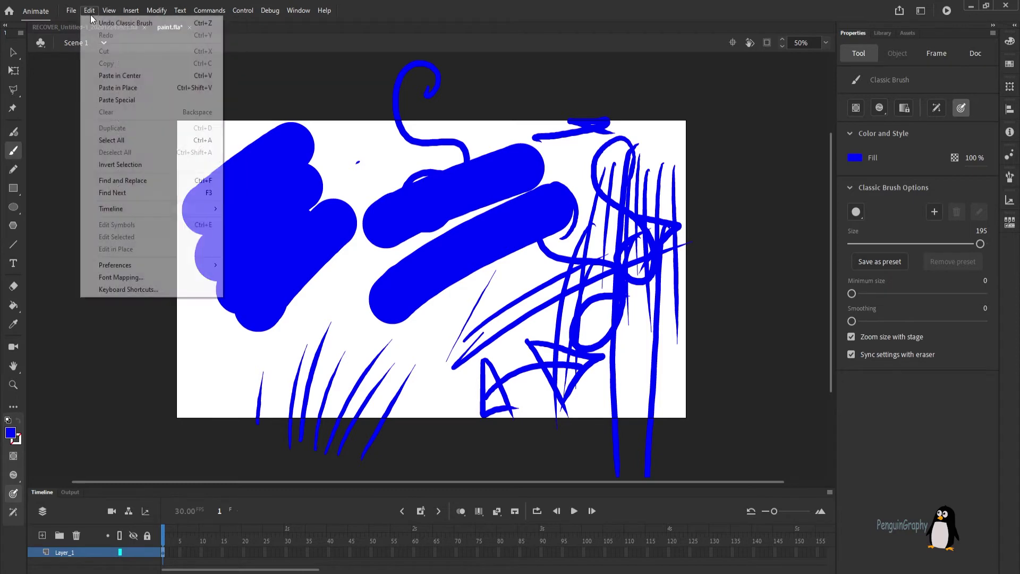
mouse_move(116, 264)
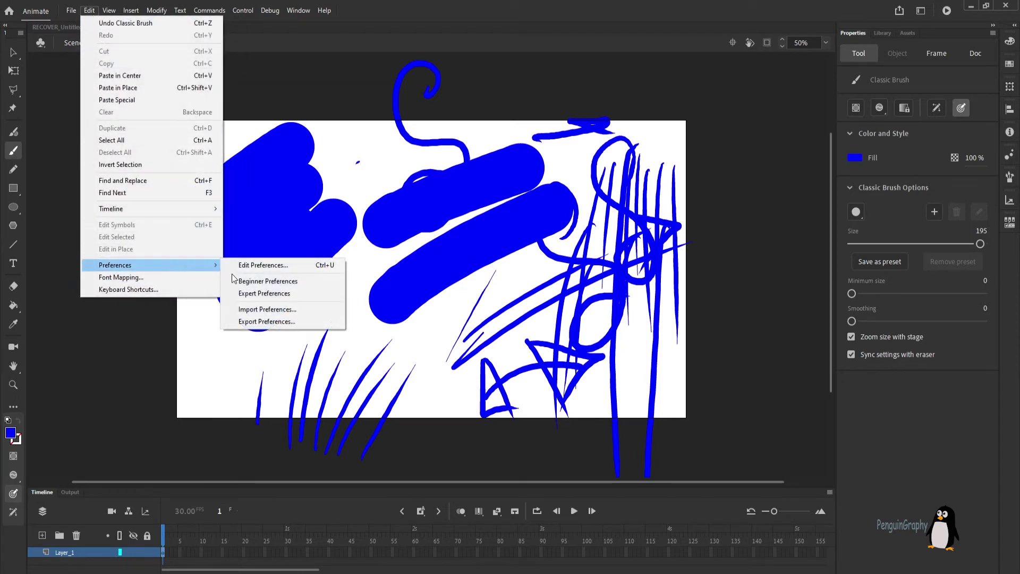
click(265, 266)
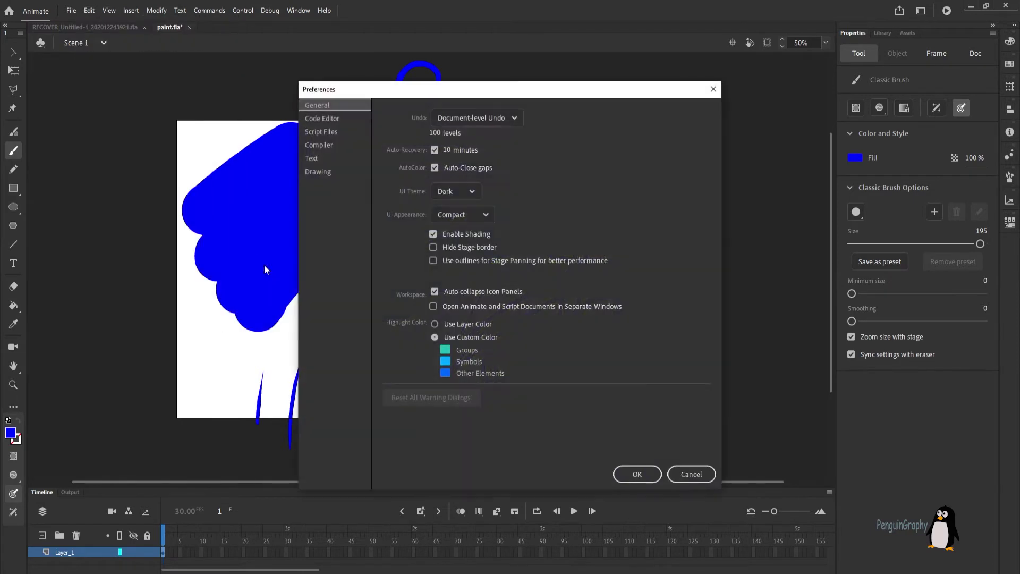
click(327, 169)
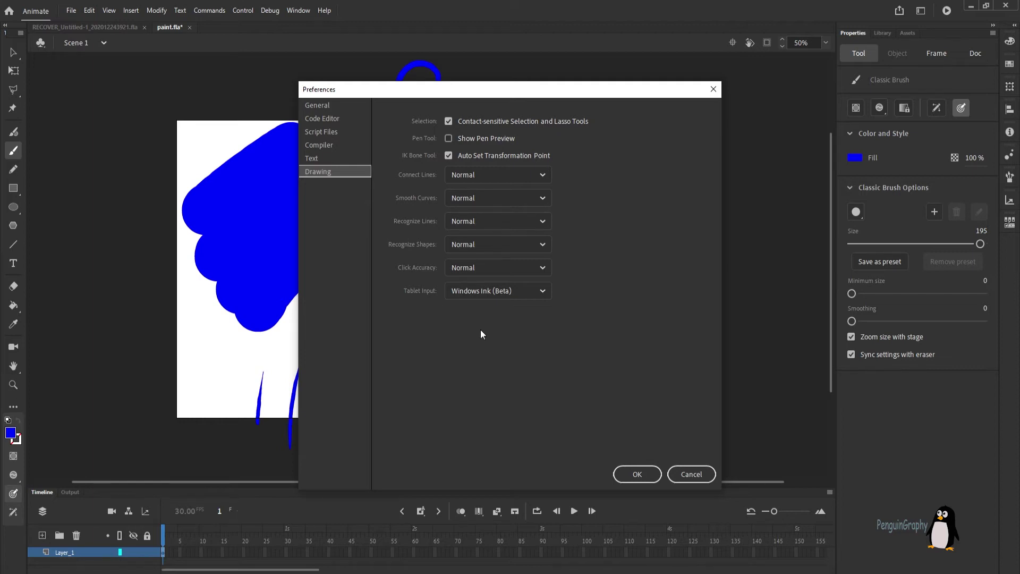
Set the Tablet Input dropdown to Windows Ink (Beta).
click(481, 292)
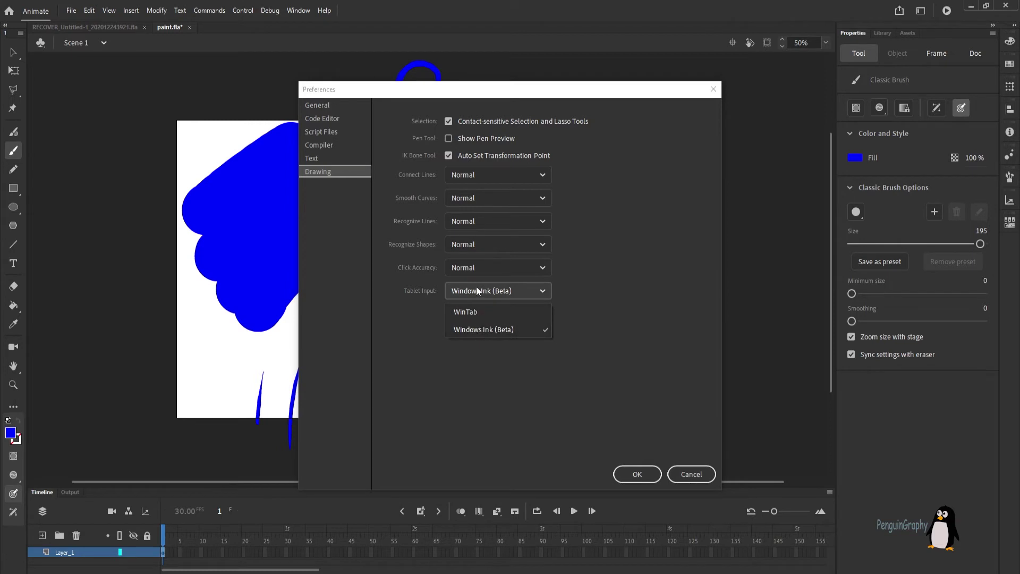
click(525, 375)
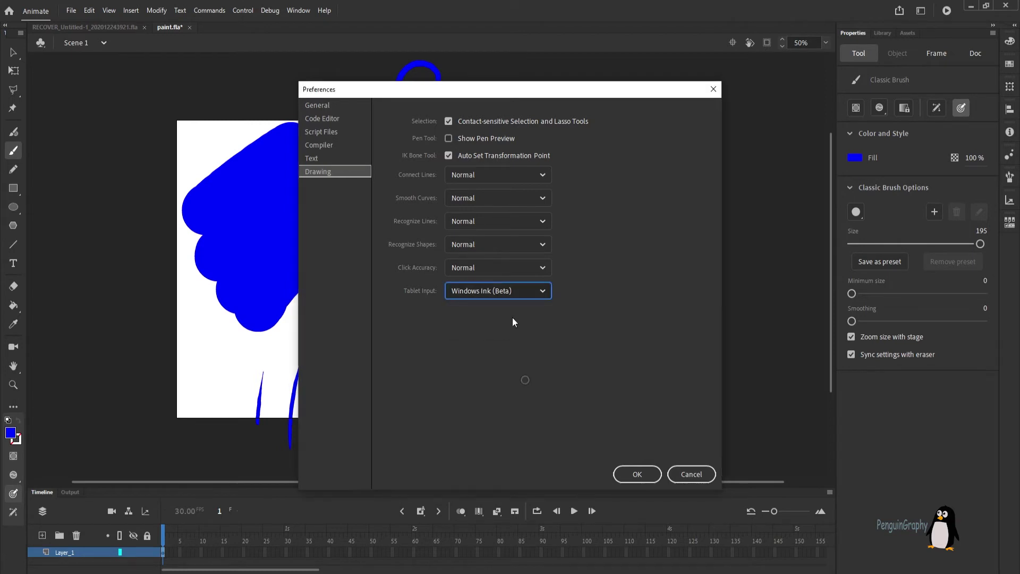
click(480, 294)
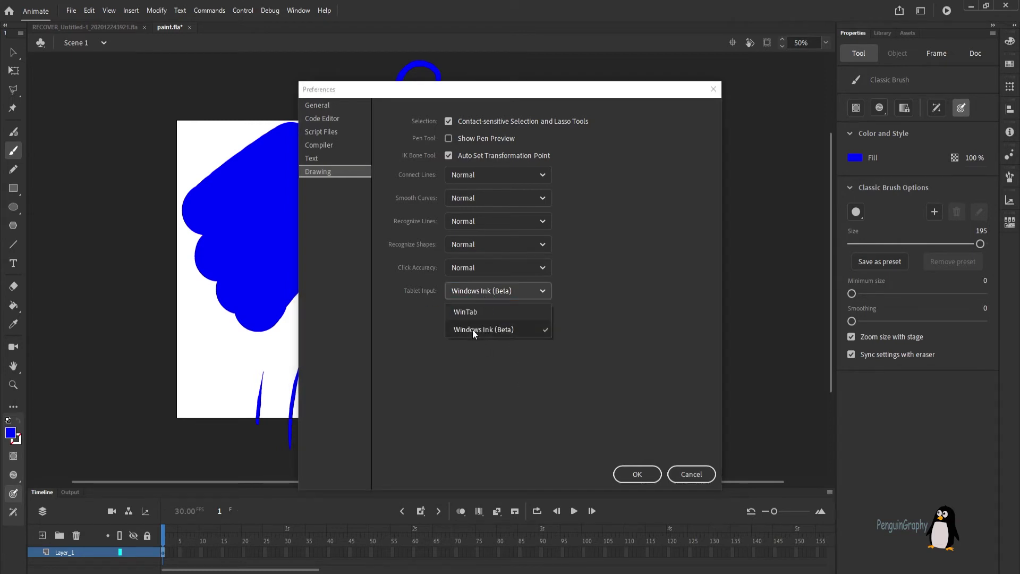
click(473, 329)
click(483, 292)
click(433, 392)
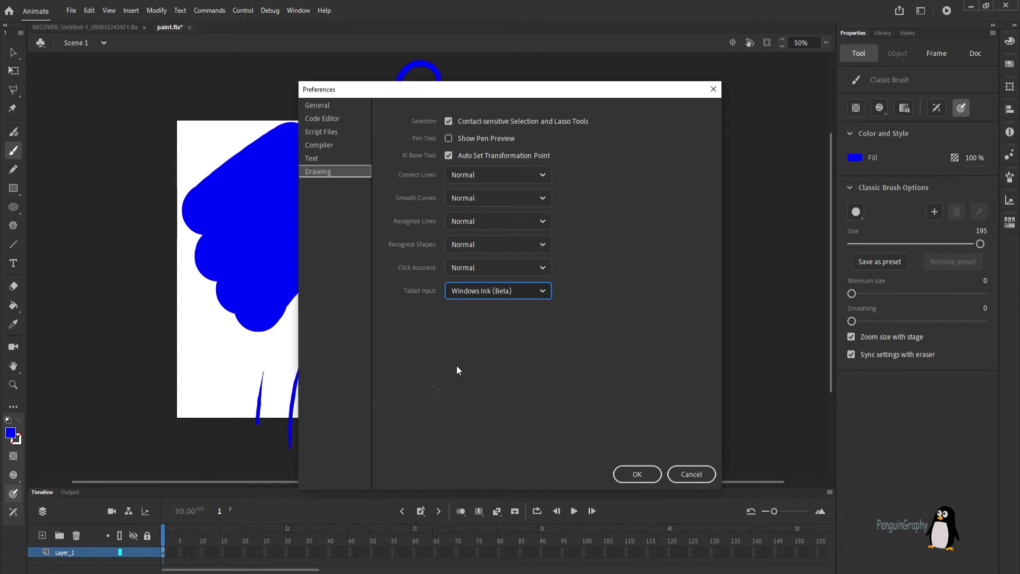
click(506, 294)
click(486, 330)
Confirm Preferences with OK and draw test diagonal strokes across the lower left.
click(630, 472)
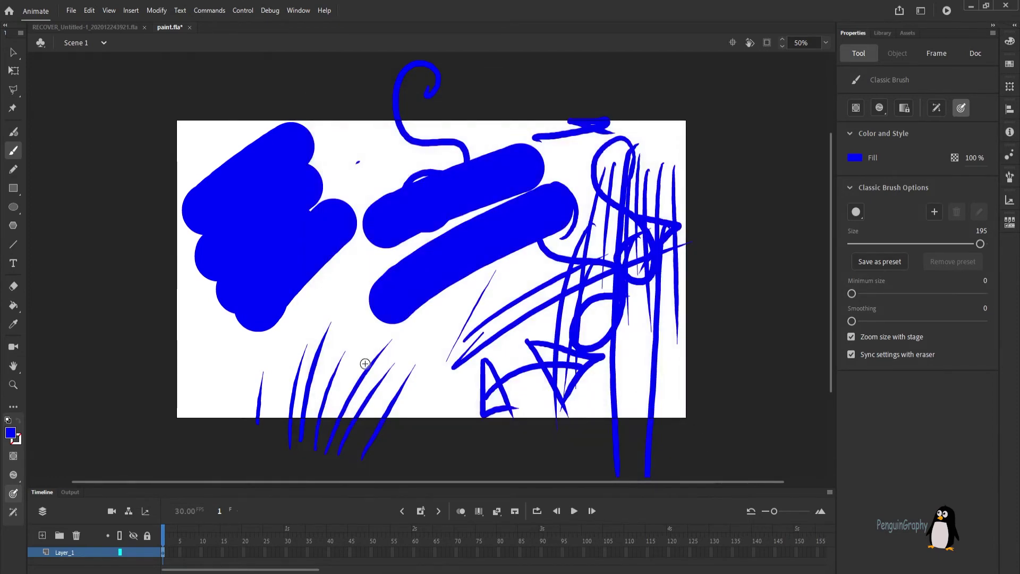
drag(374, 420, 495, 326)
drag(363, 403, 562, 283)
mouse_move(302, 395)
mouse_down()
mouse_move(522, 266)
mouse_move(315, 395)
mouse_move(219, 431)
mouse_up()
drag(451, 314, 135, 446)
Add two more diagonal strokes, reduce the brush size to 67, and select everything with Ctrl+A.
mouse_move(383, 318)
mouse_down()
mouse_move(186, 431)
mouse_move(462, 315)
mouse_up()
drag(312, 412, 701, 323)
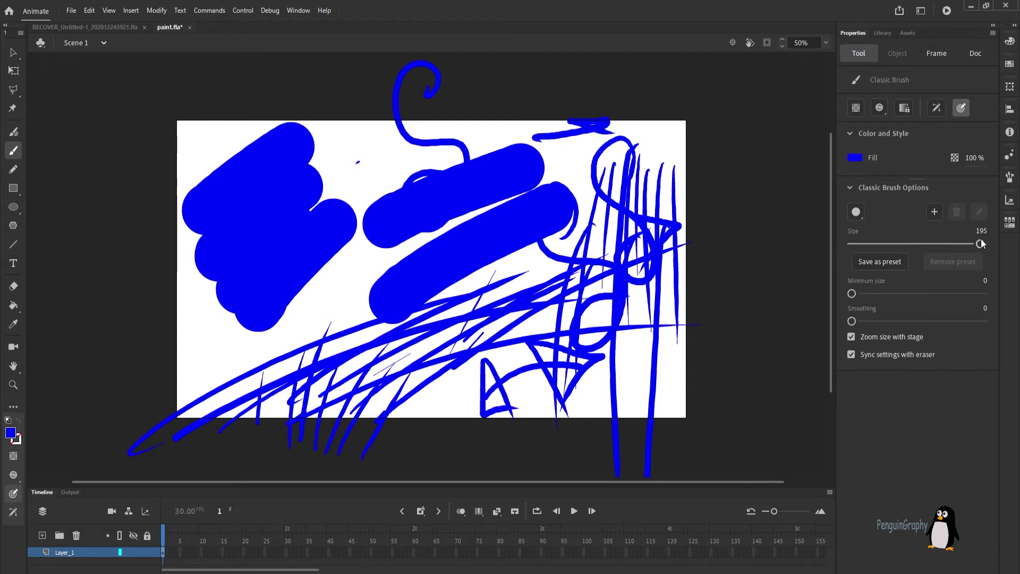
drag(981, 245, 871, 240)
key(ctrl+a)
Delete all strokes, then draw thin curves and a near-vertical stroke on the empty stage.
key(Delete)
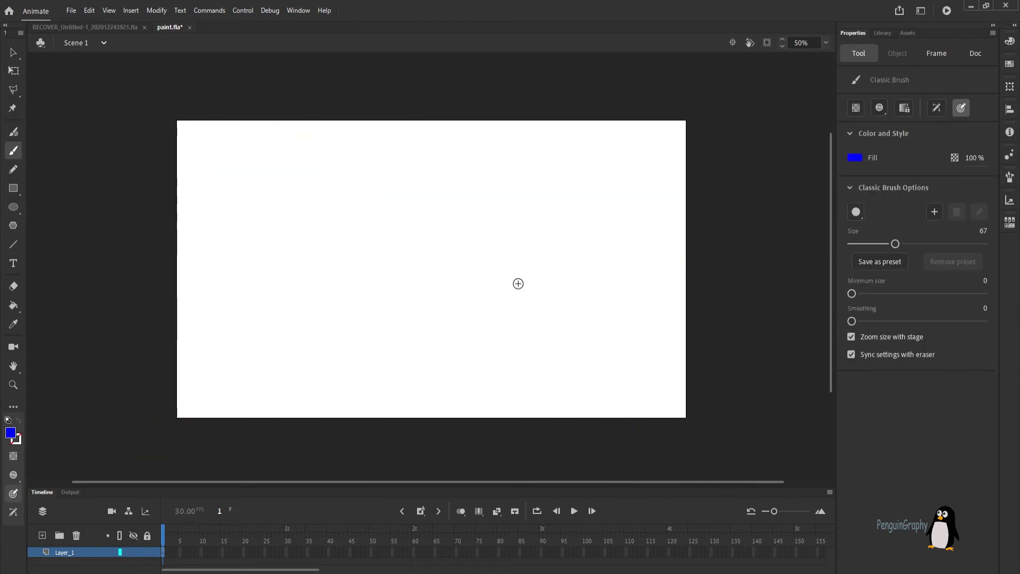
mouse_move(348, 361)
mouse_down()
mouse_move(401, 264)
mouse_move(459, 214)
mouse_up()
drag(380, 391, 480, 260)
drag(416, 394, 551, 245)
mouse_move(577, 161)
mouse_down()
mouse_move(556, 194)
mouse_move(552, 312)
mouse_up()
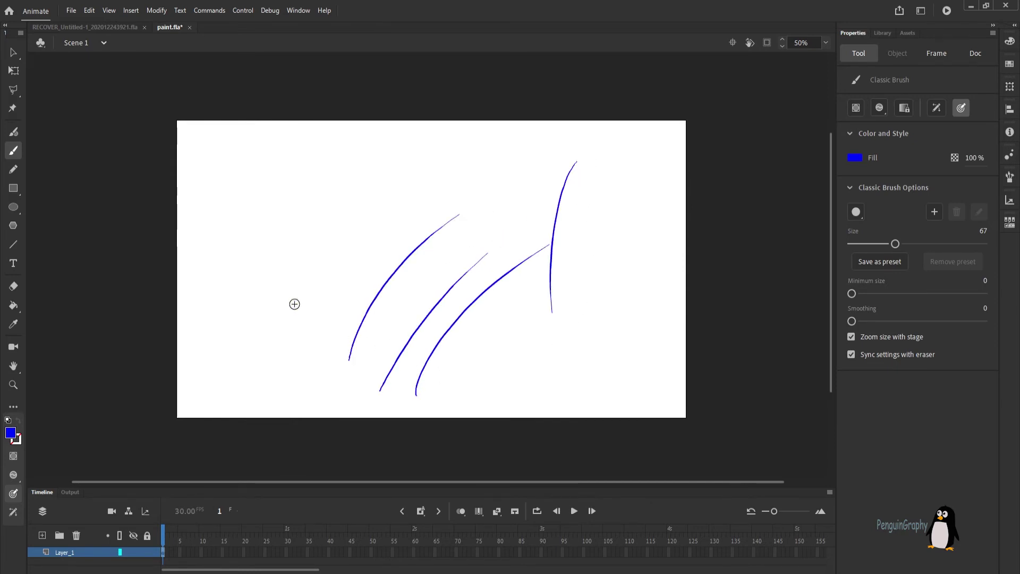
Sketch fanned thin strokes at the upper left and a curve down the left side.
mouse_move(284, 226)
mouse_down()
mouse_move(274, 267)
mouse_move(288, 281)
mouse_up()
mouse_move(290, 206)
mouse_down()
mouse_move(302, 283)
mouse_move(312, 285)
mouse_up()
mouse_move(292, 199)
mouse_down()
mouse_move(349, 281)
mouse_move(359, 255)
mouse_move(352, 229)
mouse_up()
mouse_move(293, 191)
mouse_down()
mouse_move(366, 212)
mouse_move(384, 231)
mouse_move(274, 256)
mouse_move(326, 291)
mouse_move(328, 233)
mouse_move(357, 247)
mouse_up()
mouse_move(287, 191)
mouse_down()
mouse_move(348, 214)
mouse_move(338, 210)
mouse_move(349, 225)
mouse_up()
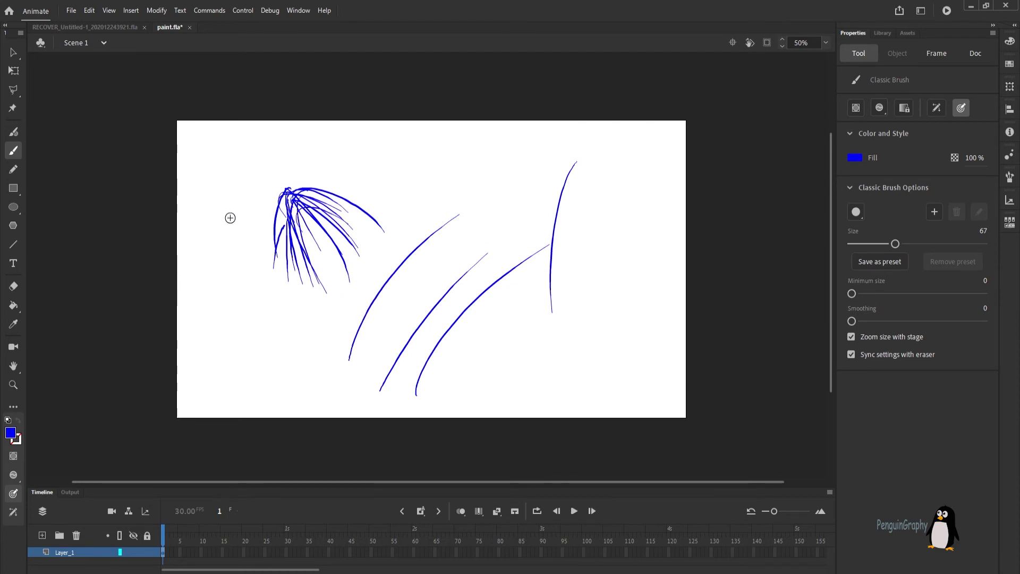
drag(235, 215, 263, 349)
drag(256, 237, 298, 306)
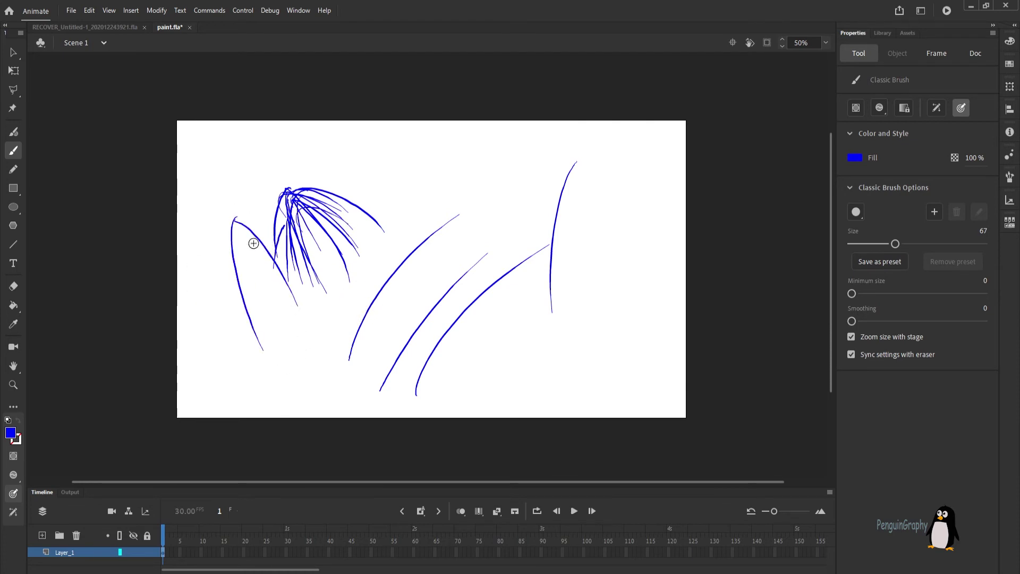
Scribble the left oval and add tall looping strokes at upper middle.
mouse_move(229, 299)
mouse_down()
mouse_move(275, 283)
mouse_move(253, 253)
mouse_up()
drag(437, 160, 431, 291)
drag(444, 132, 460, 232)
mouse_move(431, 143)
mouse_down()
mouse_move(482, 232)
mouse_move(510, 249)
mouse_move(514, 212)
mouse_move(440, 167)
mouse_move(418, 199)
mouse_move(431, 249)
mouse_up()
Scribble the right oval with tall lines and loops, reinforcing its left side and lower edge.
mouse_move(555, 170)
mouse_down()
mouse_move(586, 238)
mouse_move(589, 175)
mouse_move(575, 250)
mouse_move(600, 231)
mouse_up()
drag(588, 159, 594, 231)
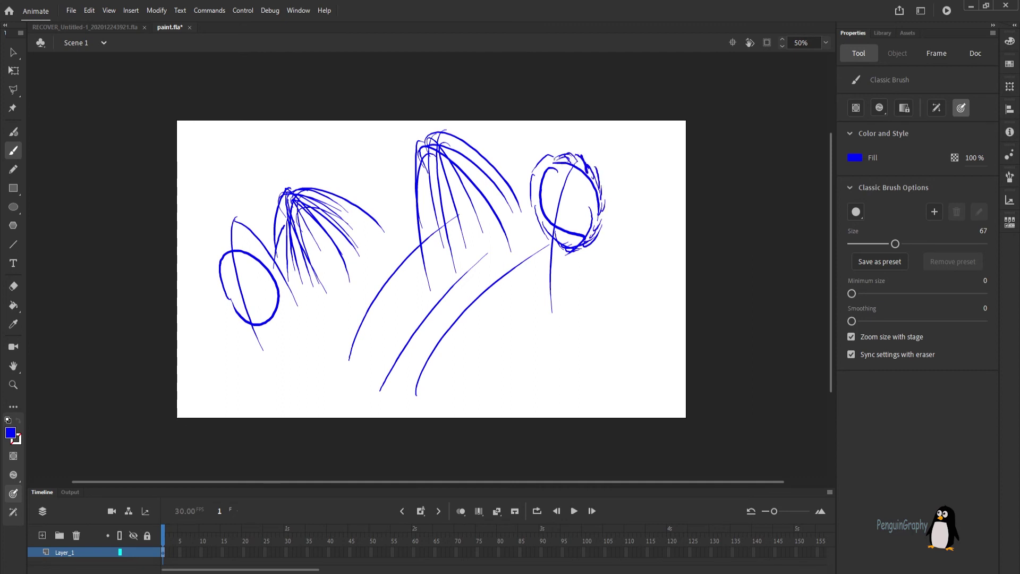
drag(545, 164, 536, 216)
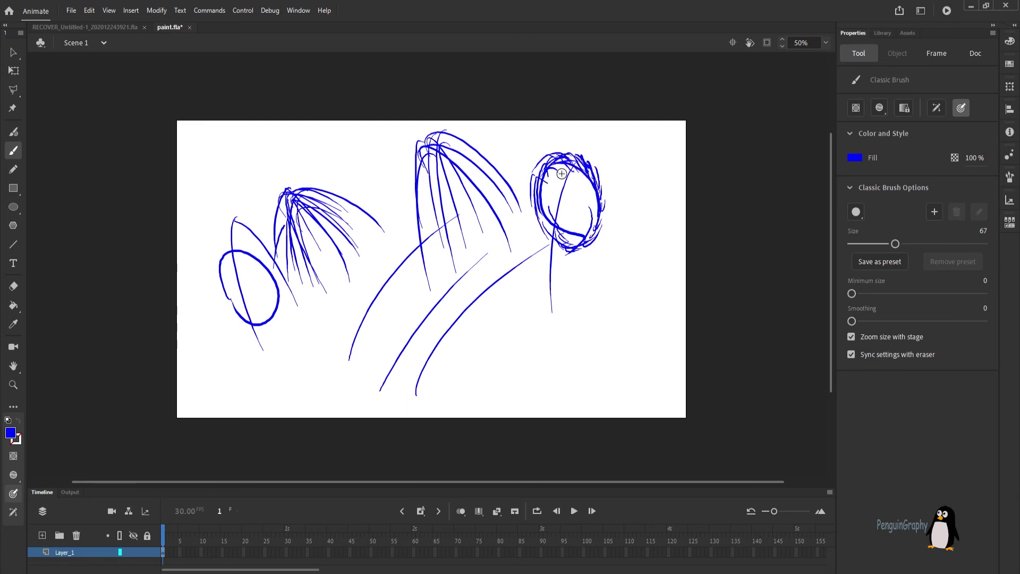
mouse_move(542, 161)
mouse_down()
mouse_move(558, 253)
mouse_move(583, 238)
mouse_up()
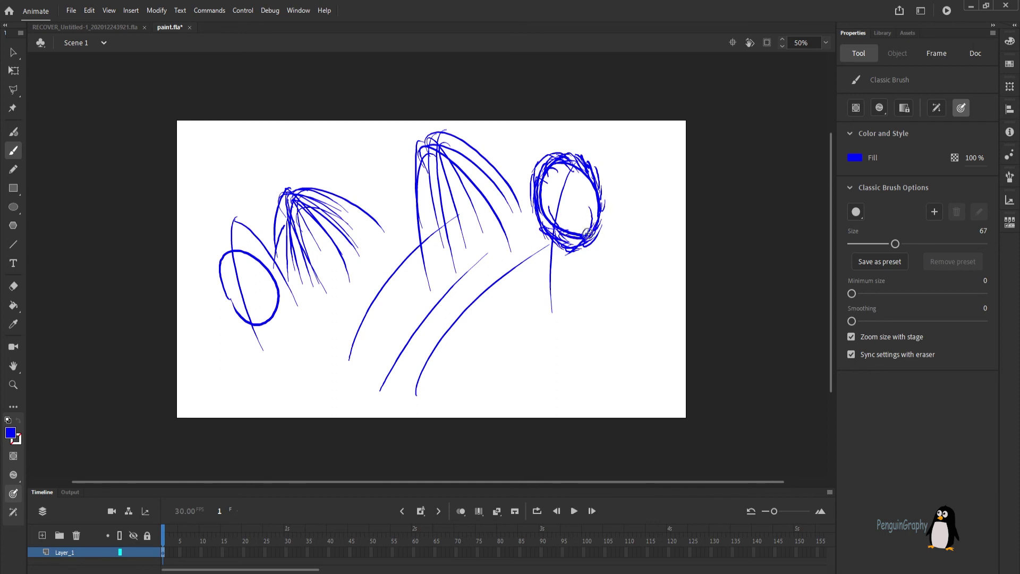
drag(605, 236, 608, 196)
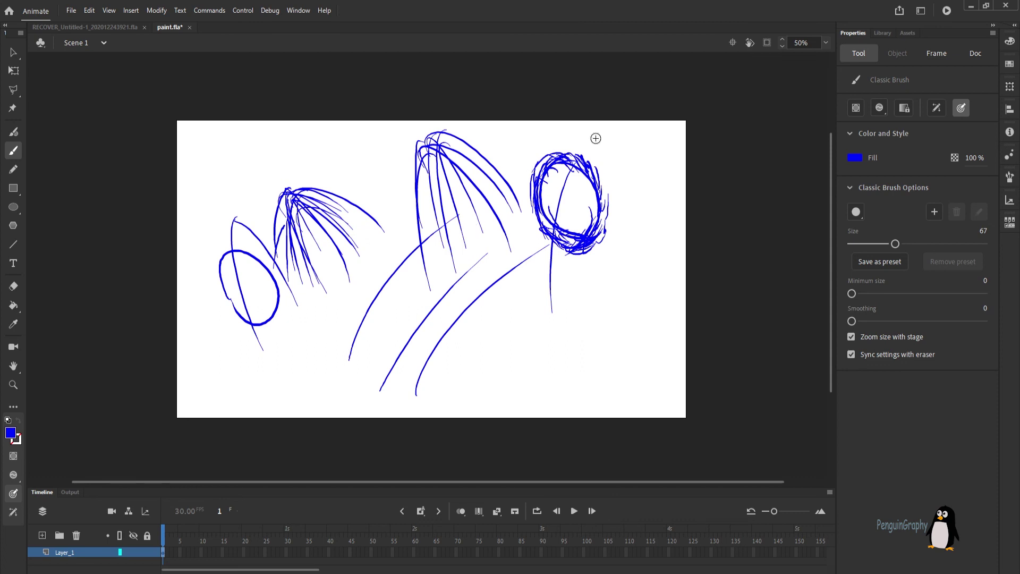